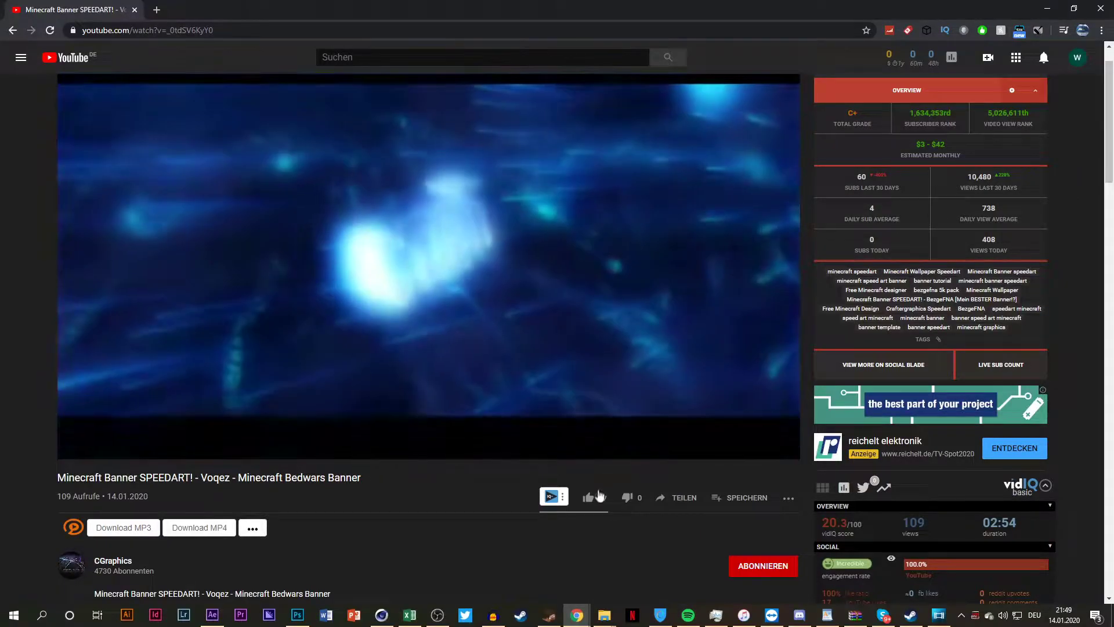
Like the Minecraft Banner speedart video, subscribe with notifications, and start a comment below it
{"action": "left_click", "coordinate": [588, 497]}
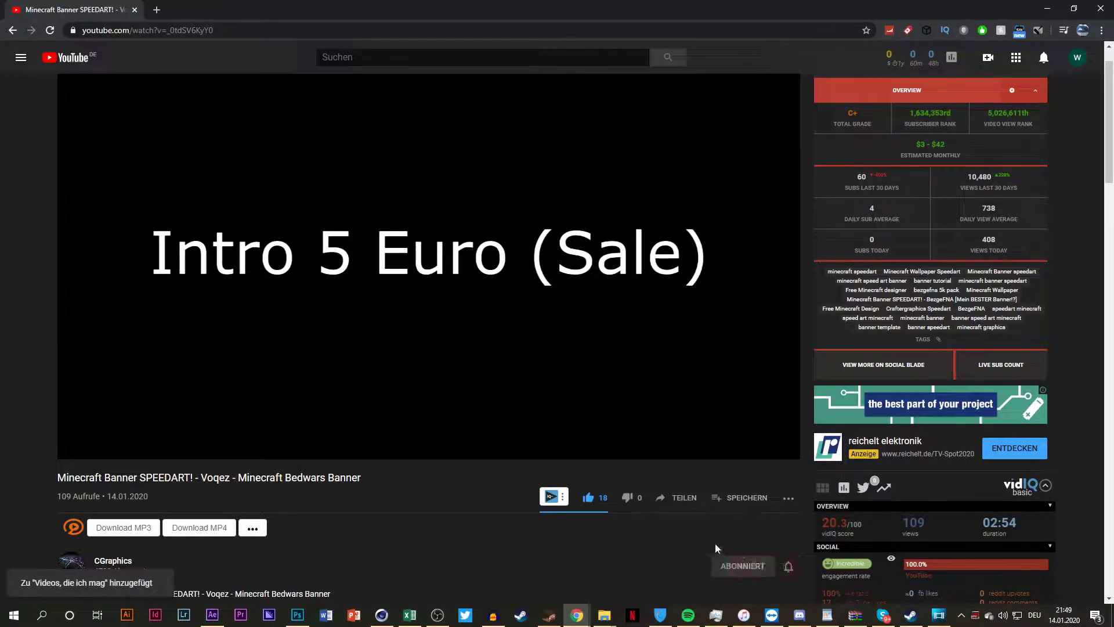
{"action": "left_click", "coordinate": [787, 568]}
{"action": "left_click", "coordinate": [811, 498]}
{"action": "scroll", "coordinate": [394, 442], "scroll_direction": "down", "scroll_amount": 7}
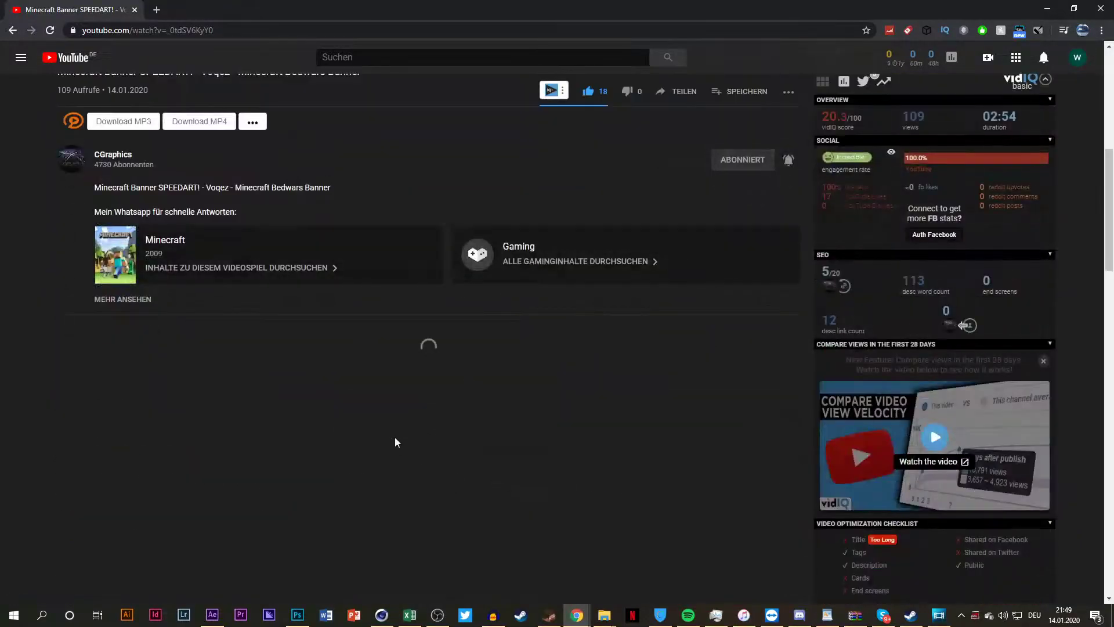
{"action": "left_click", "coordinate": [216, 366]}
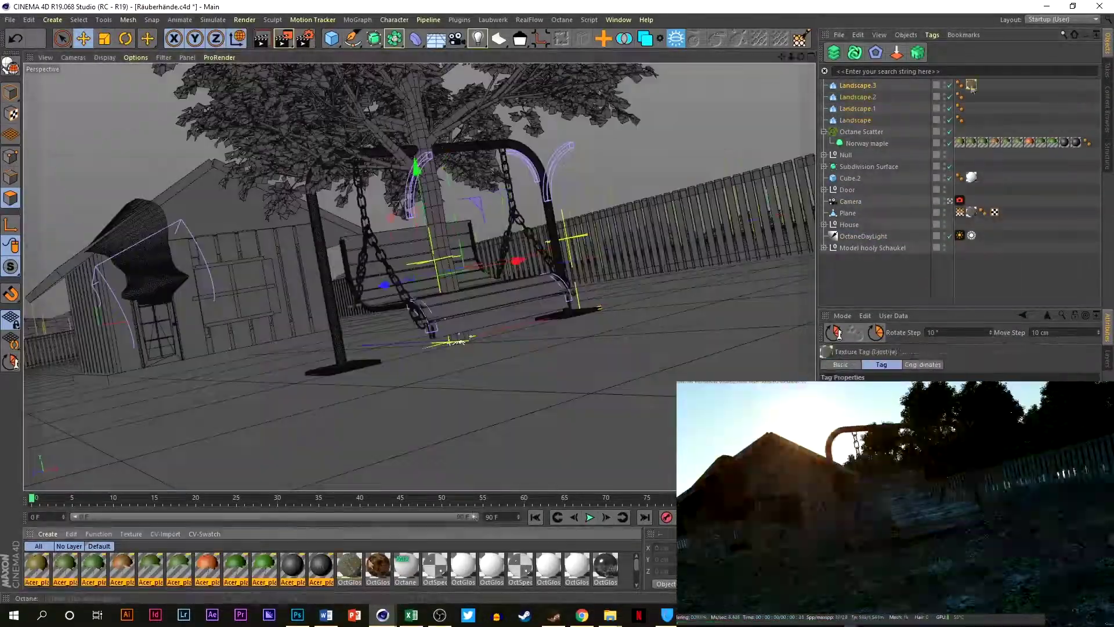
Add a Random effector from the MoGraph menu to the grass scatter
{"action": "left_click", "coordinate": [358, 20]}
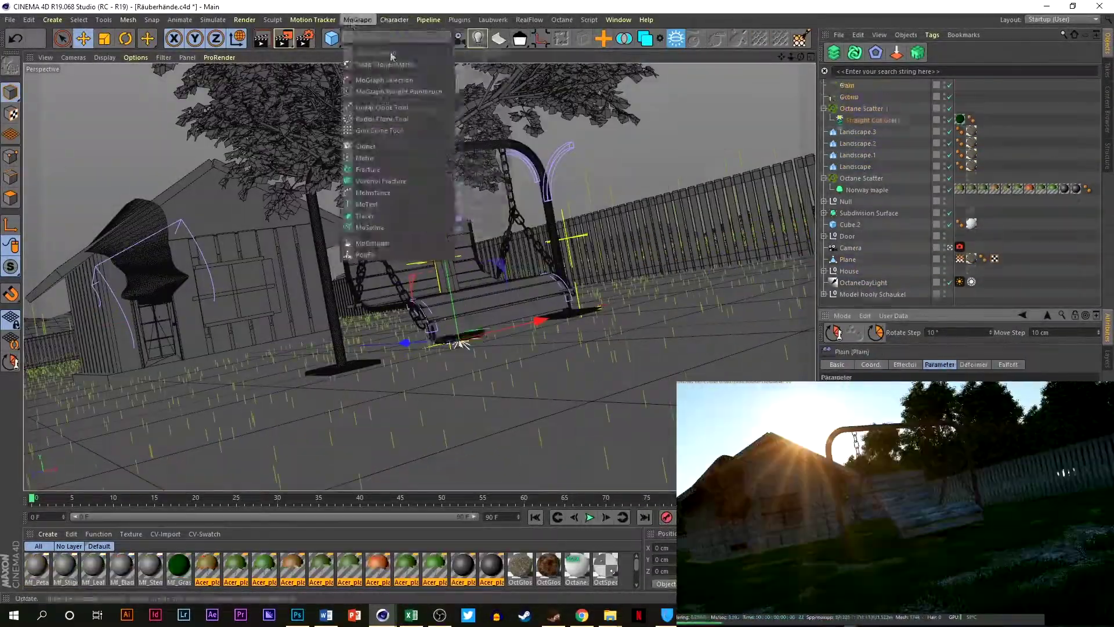
{"action": "left_click", "coordinate": [383, 116]}
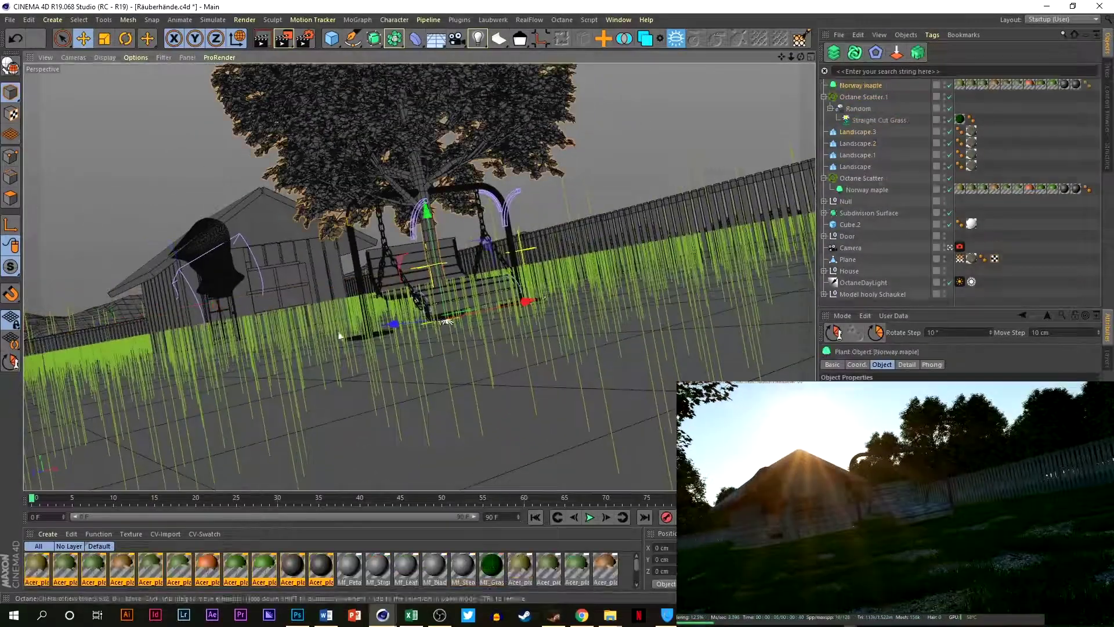